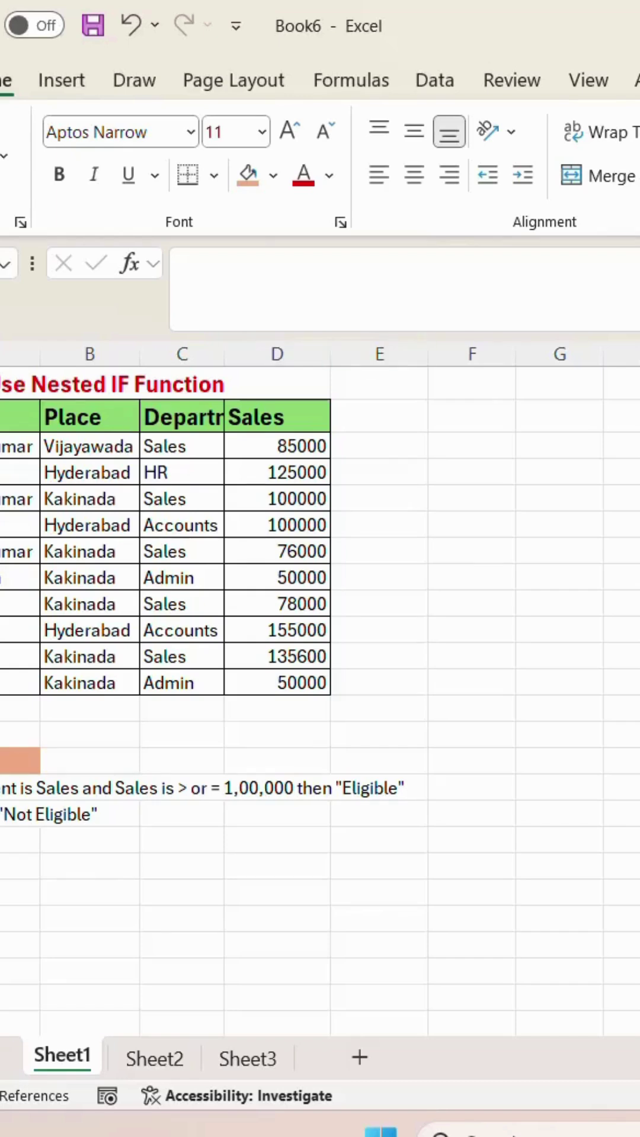
# Step: Review the rule notes and begin drafting IF(D3>=100000,'Eligible','Not Eligible')
pyautogui.click(19, 788)
pyautogui.press('Down')
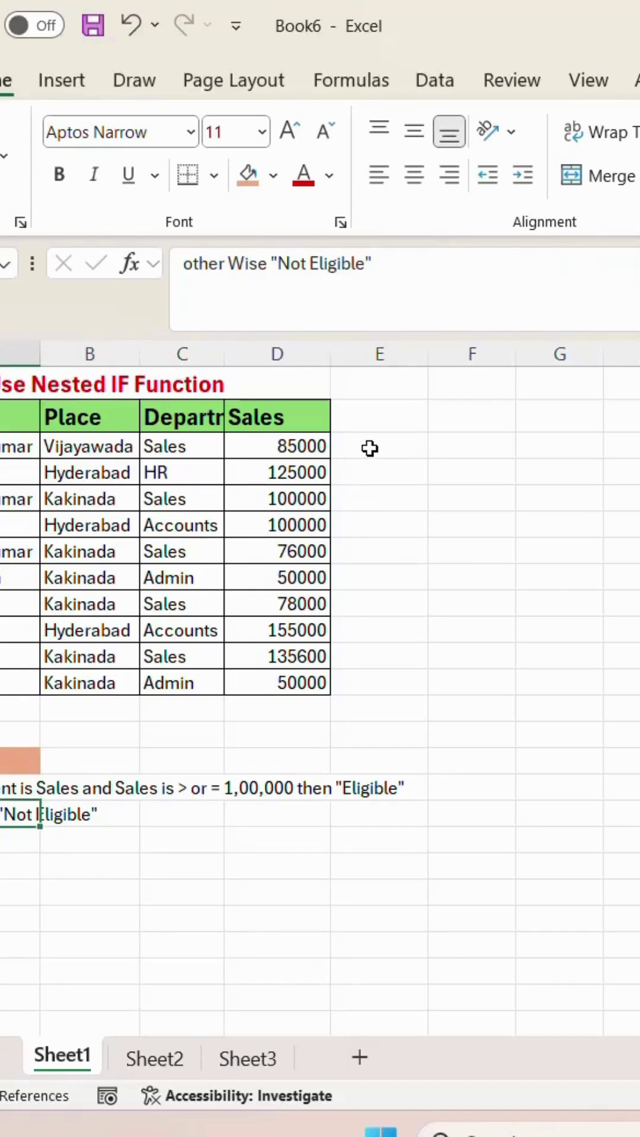
pyautogui.click(370, 446)
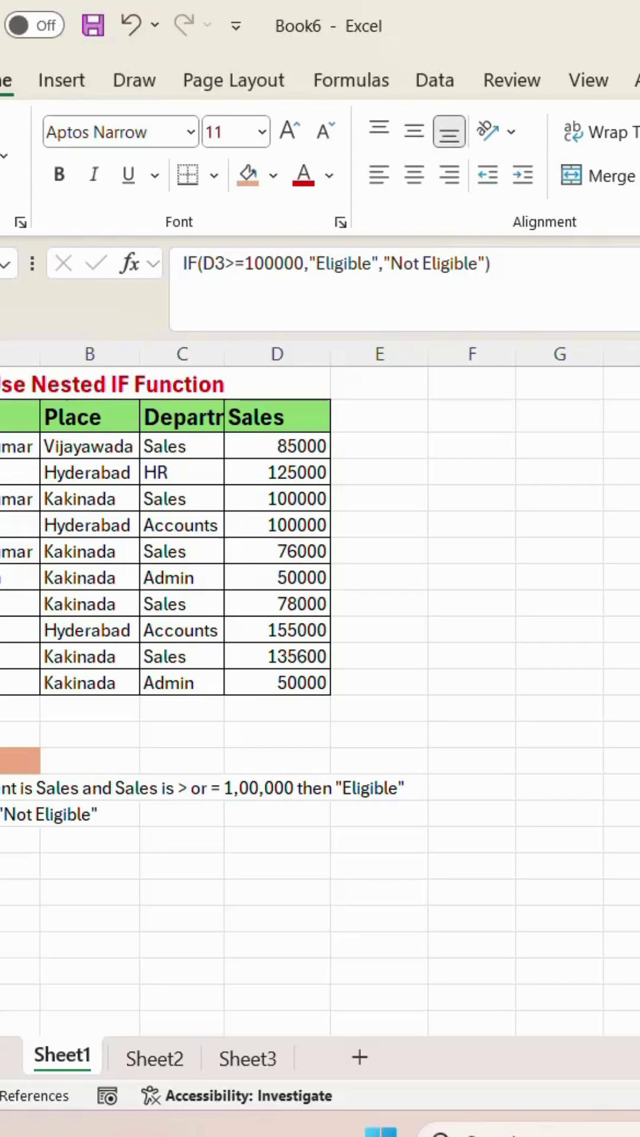
# Step: Copy the IF formula into E3 and commit it, giving Not Eligible for the 85000 row
pyautogui.moveTo(490, 263); pyautogui.dragTo(181, 263)
pyautogui.hotkey('ctrl', 'c')
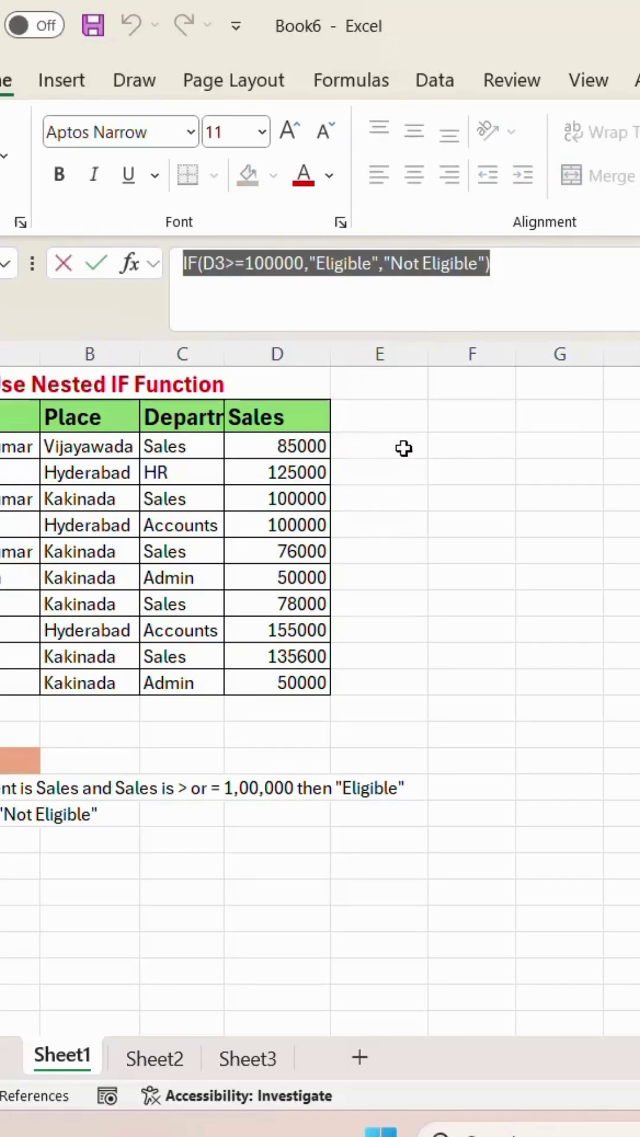
pyautogui.click(404, 447)
pyautogui.write('=')
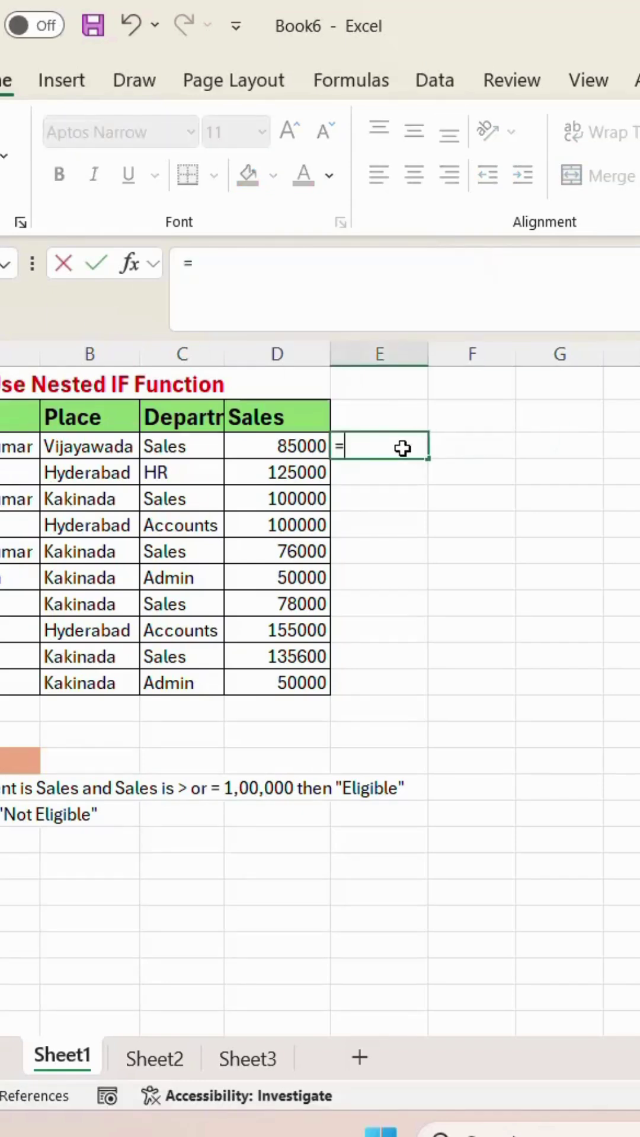
pyautogui.hotkey('ctrl', 'v')
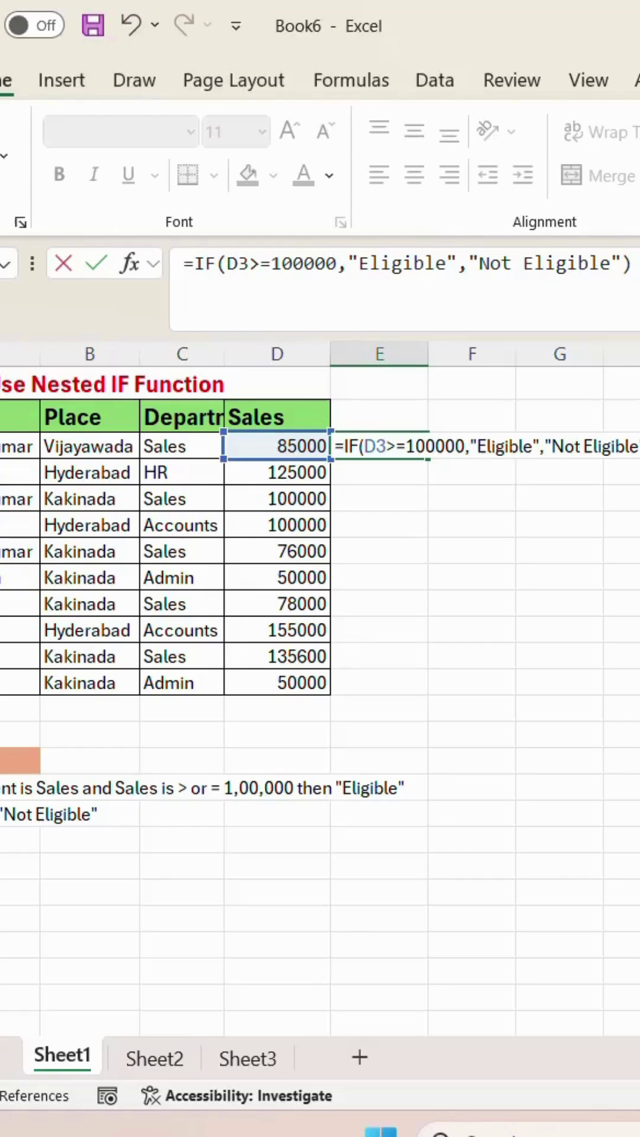
pyautogui.press('Return')
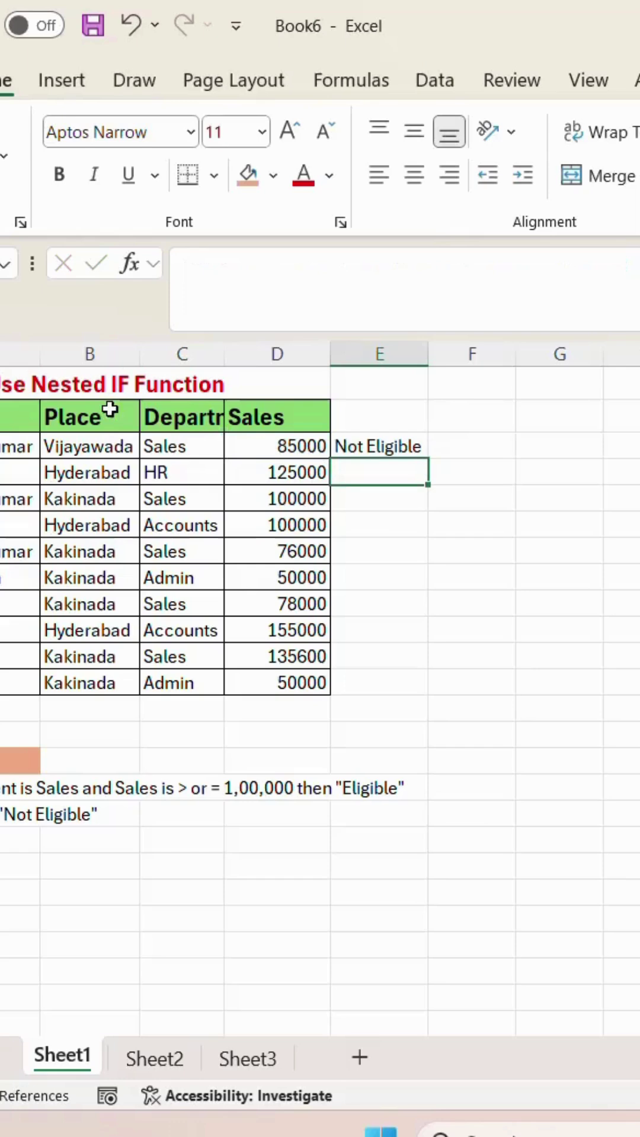
# Step: Check C3's department, then reopen E3's formula for editing just after the equals sign
pyautogui.click(170, 446)
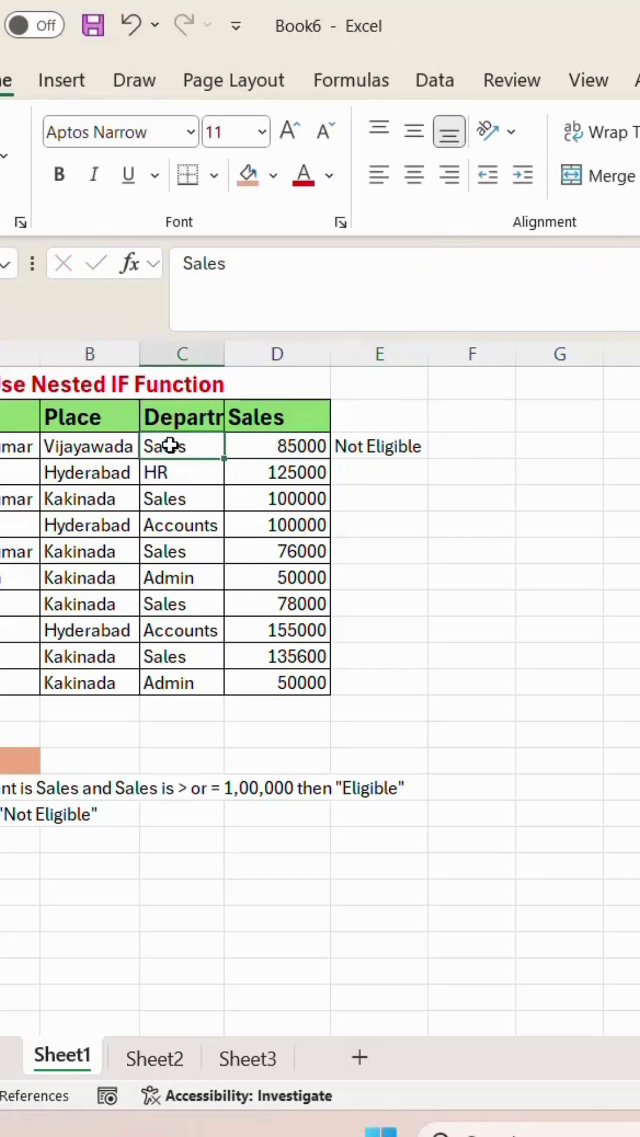
pyautogui.click(374, 446)
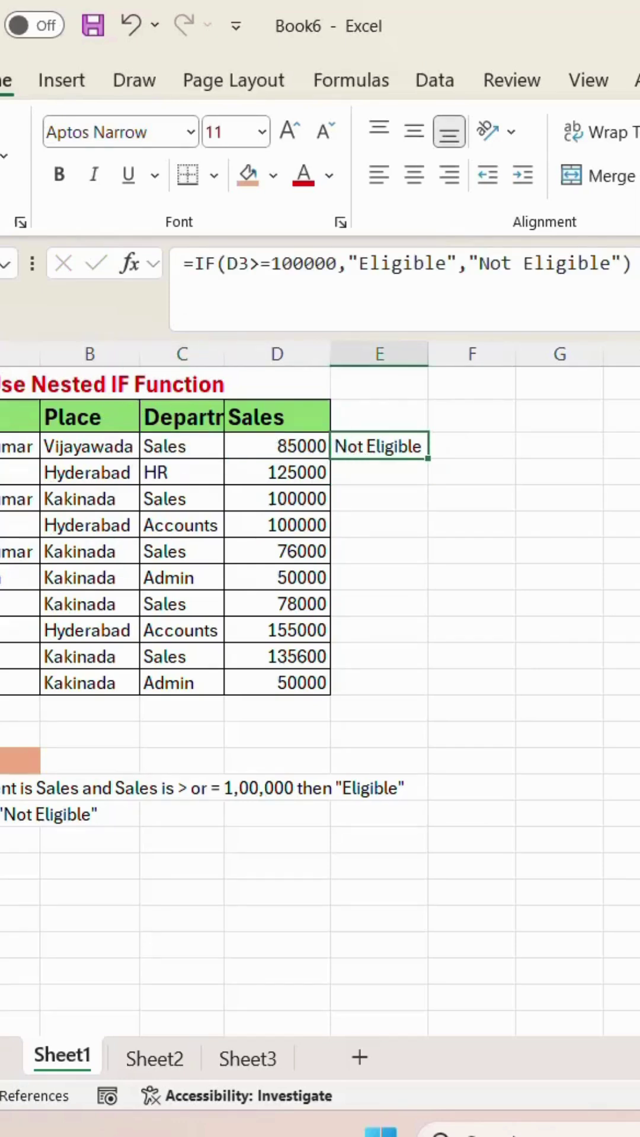
pyautogui.click(195, 263)
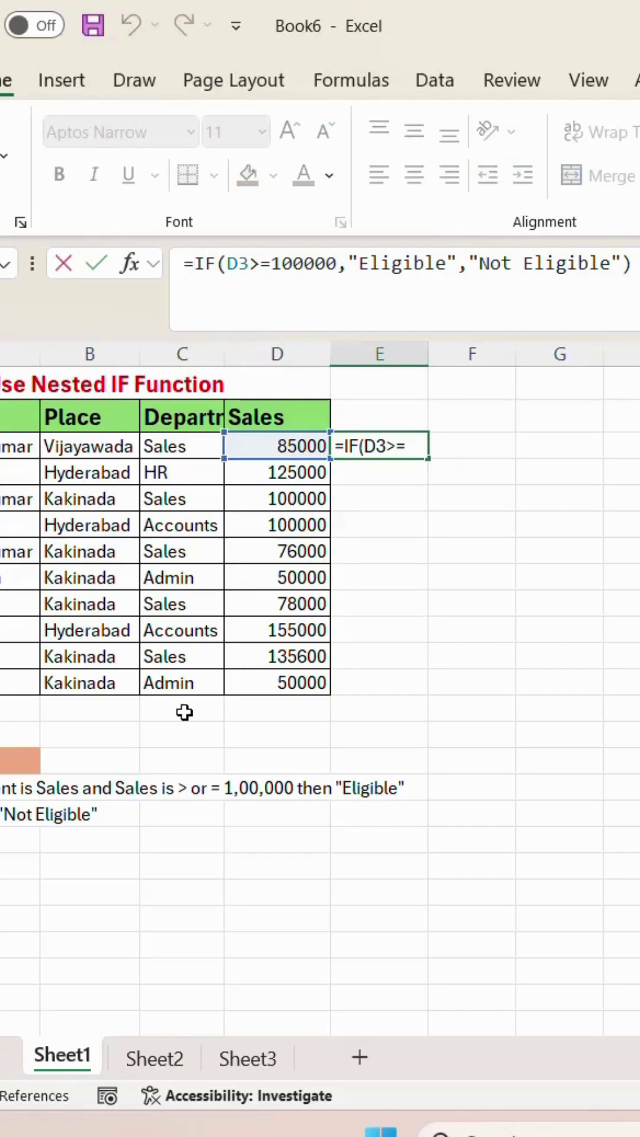
pyautogui.write('if')
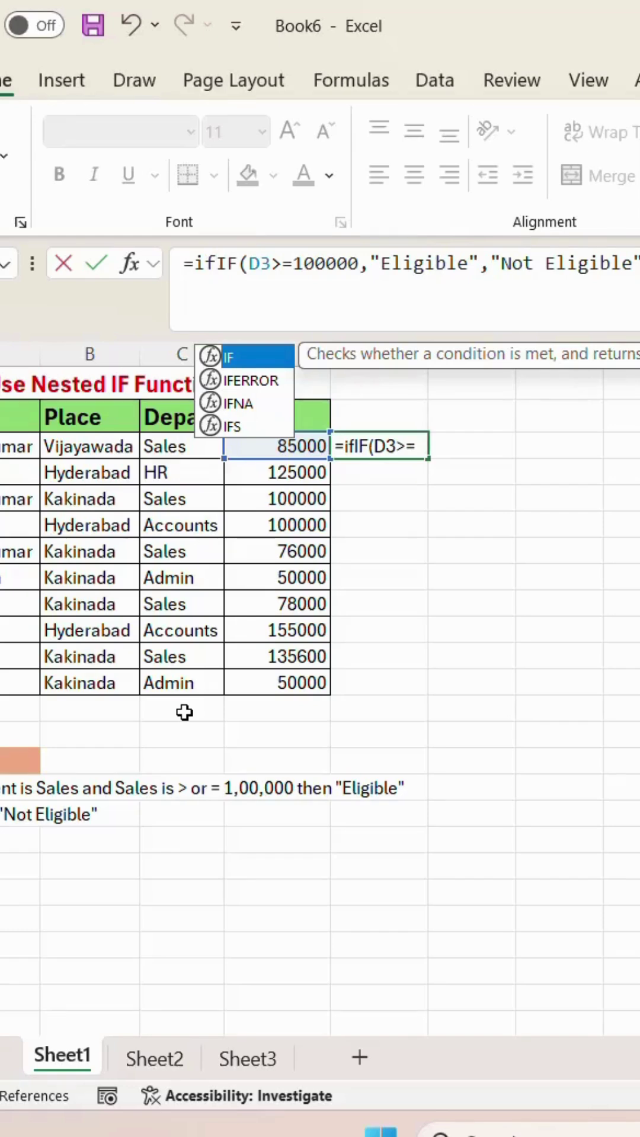
pyautogui.write('(')
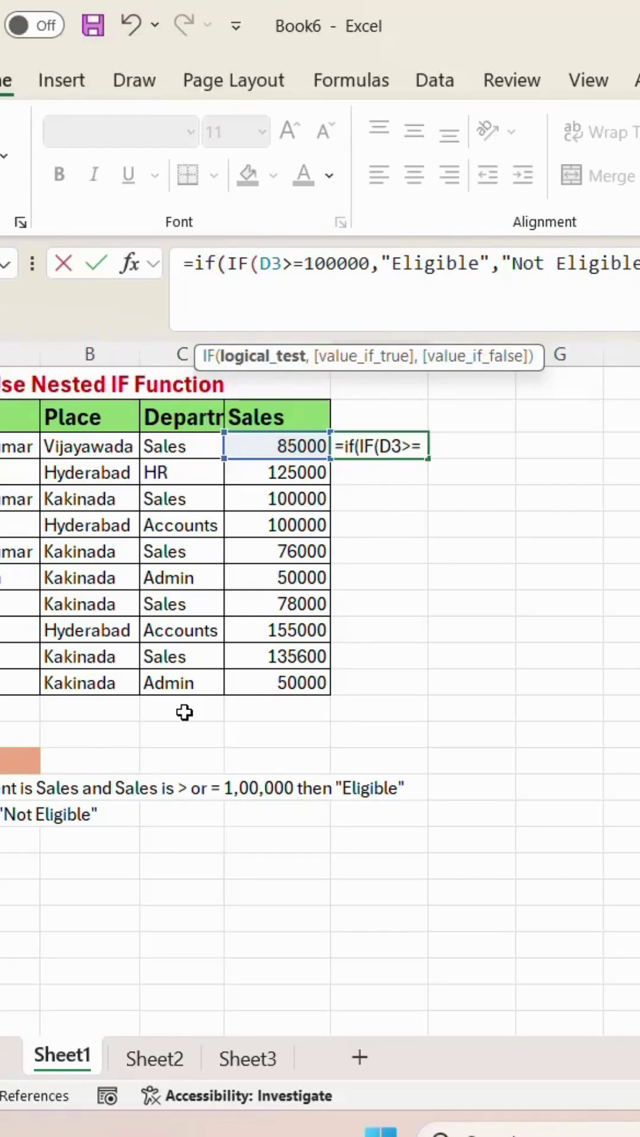
# Step: Wrap E3's formula in an outer IF testing C3='Sales', otherwise 'Not Eligible'
pyautogui.click(201, 448)
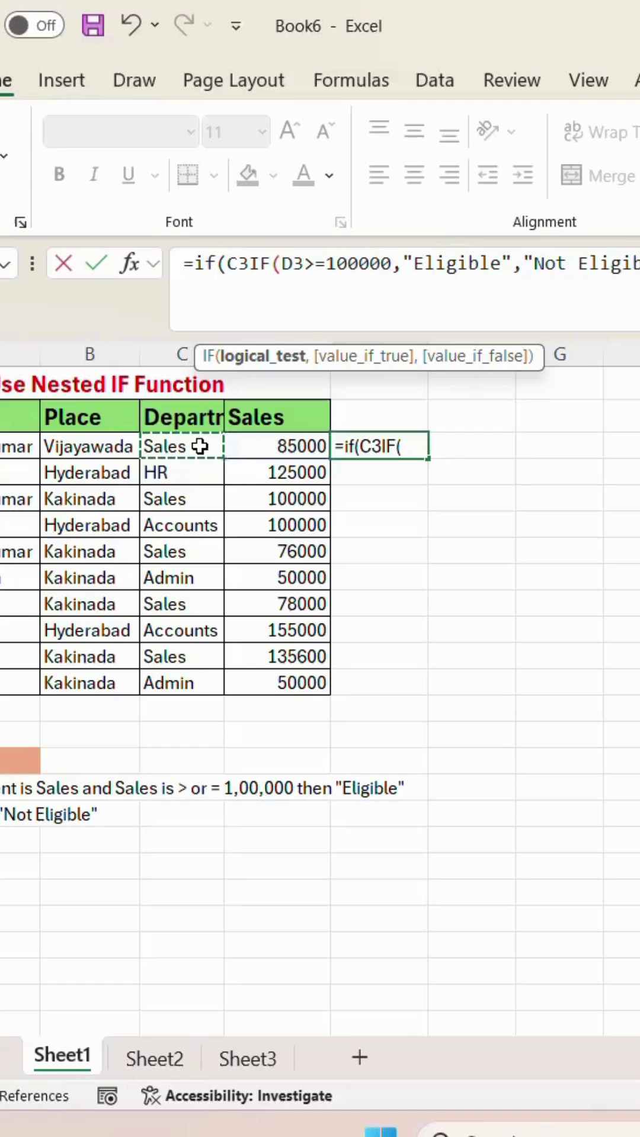
pyautogui.write('=')
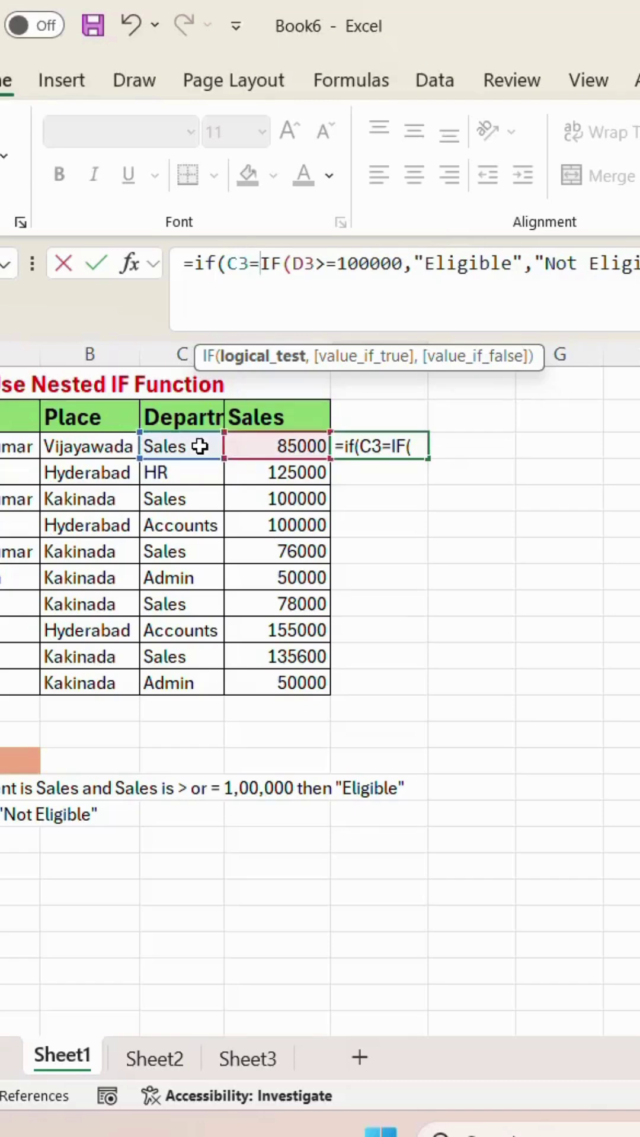
pyautogui.write('"')
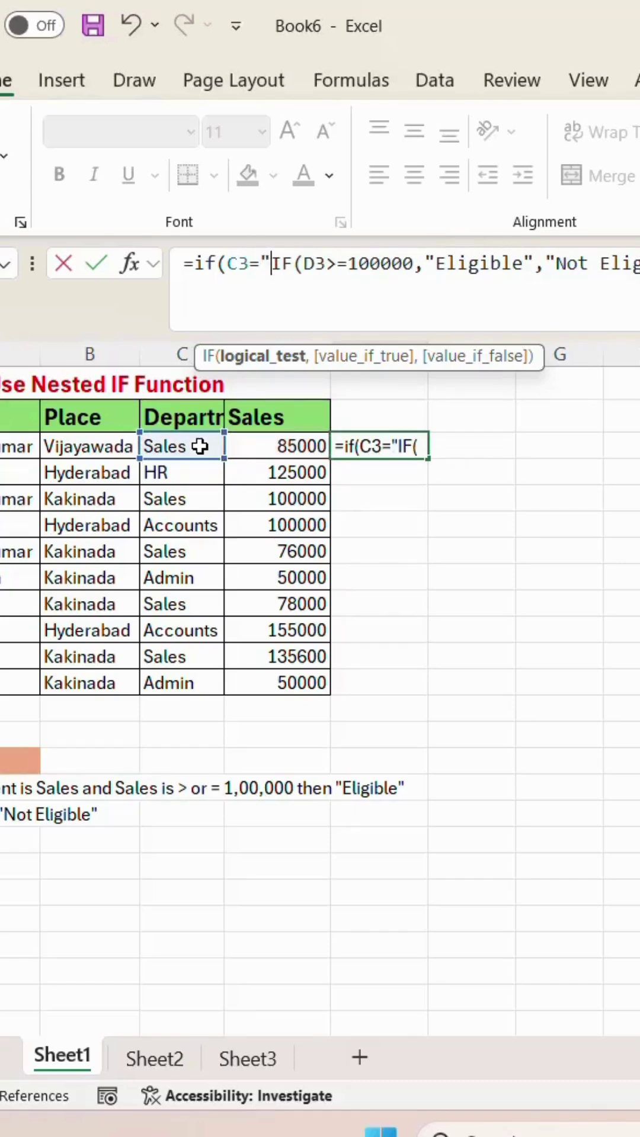
pyautogui.write('Sal')
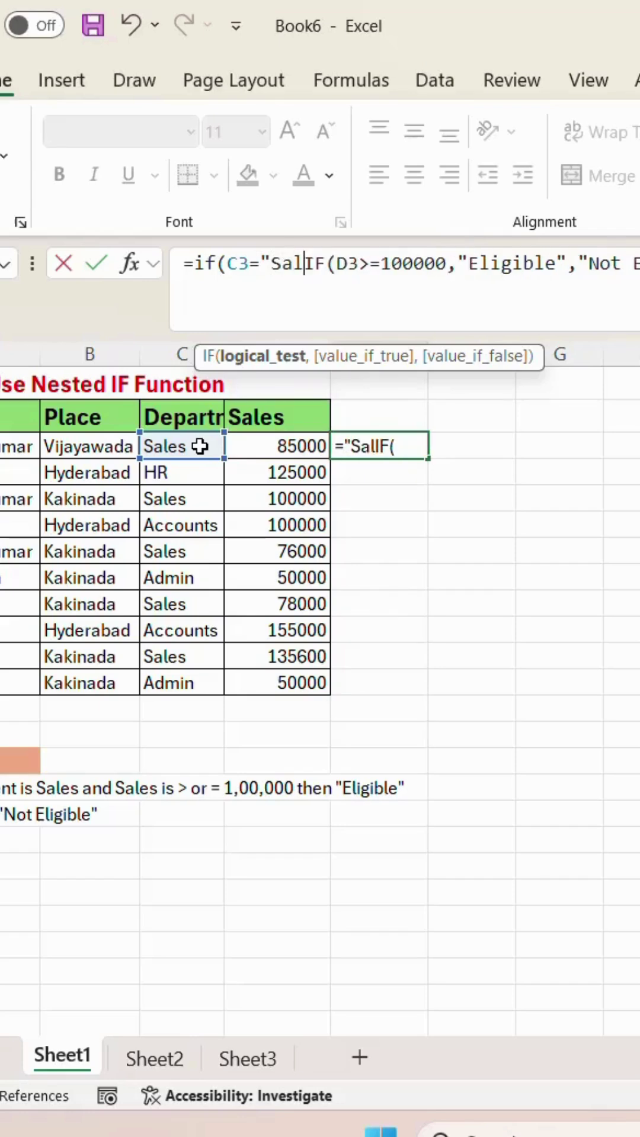
pyautogui.write('es"')
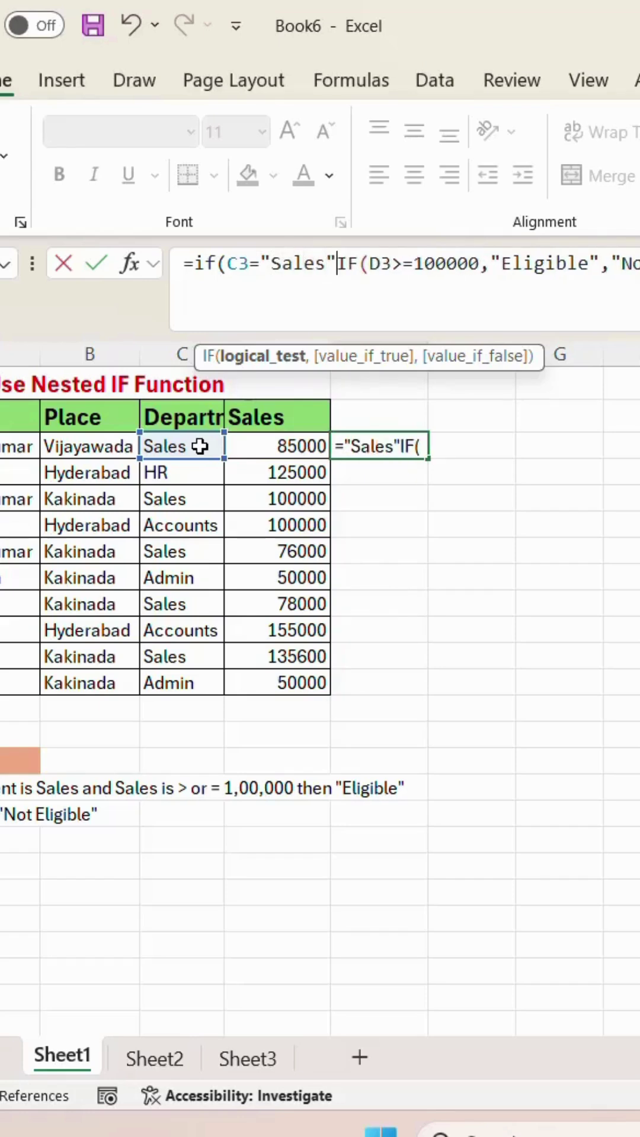
pyautogui.write(',')
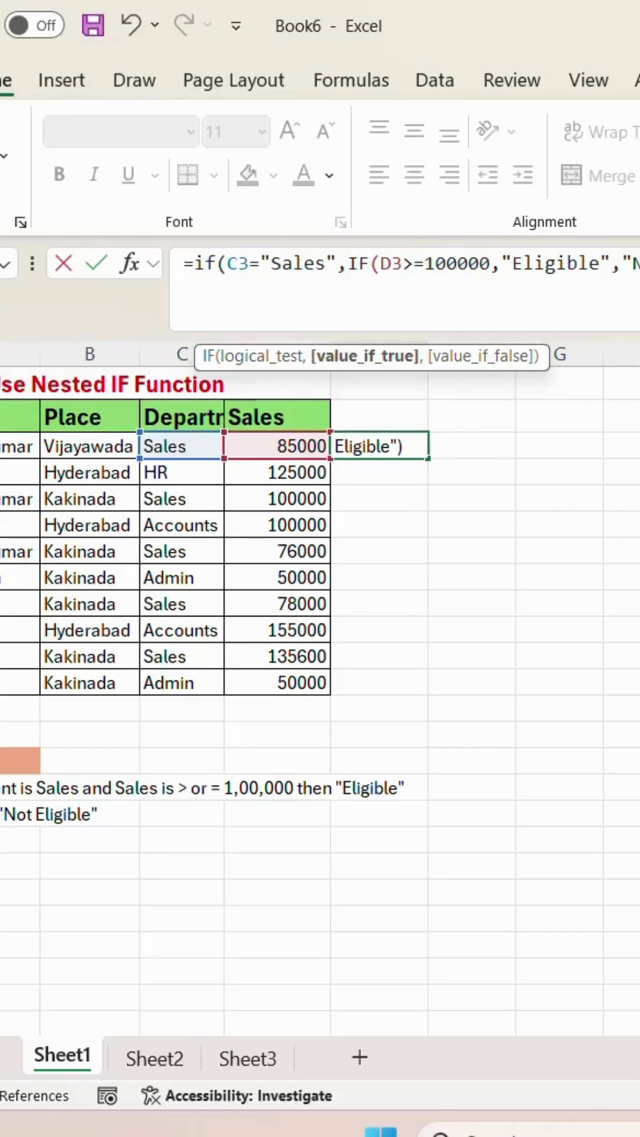
pyautogui.write(',')
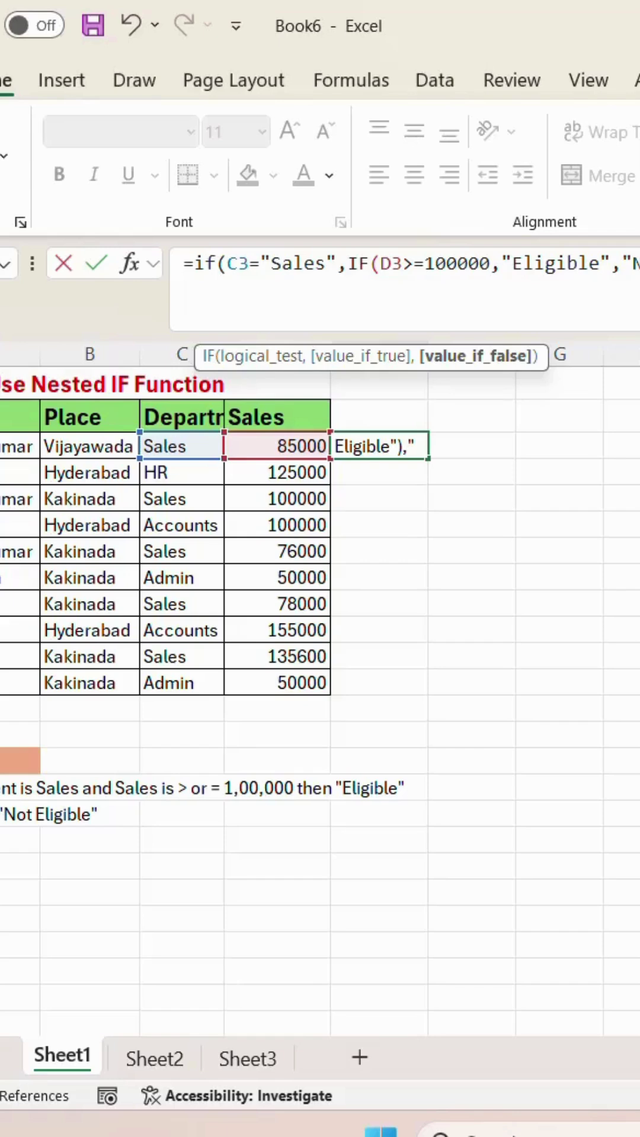
pyautogui.write('No')
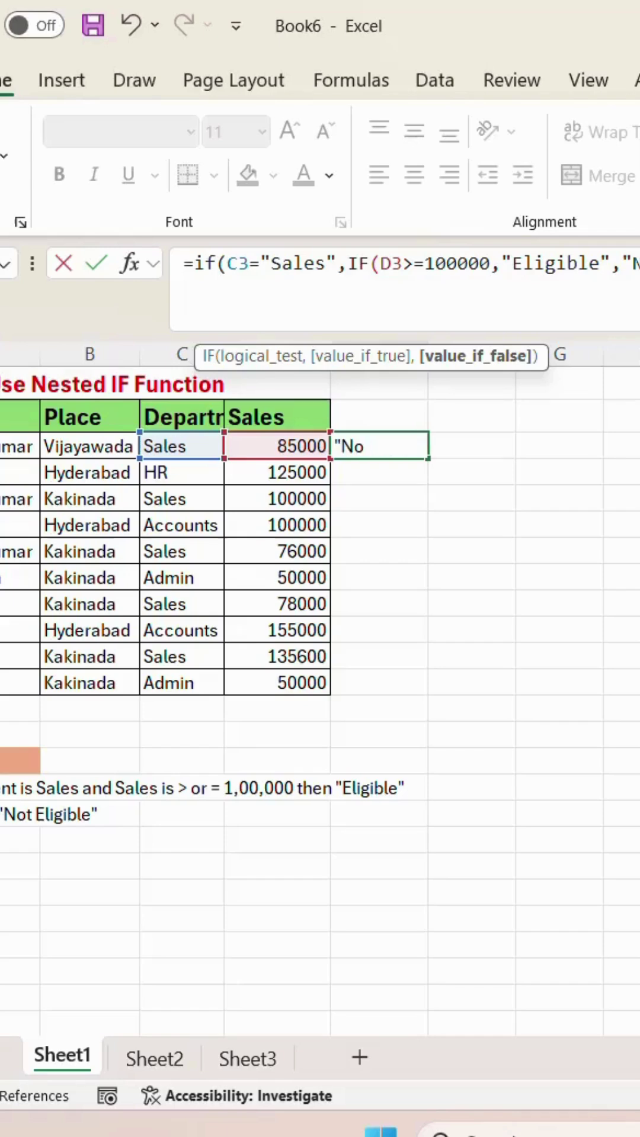
pyautogui.write('t E')
pyautogui.write('l')
pyautogui.write('g')
pyautogui.write('ble')
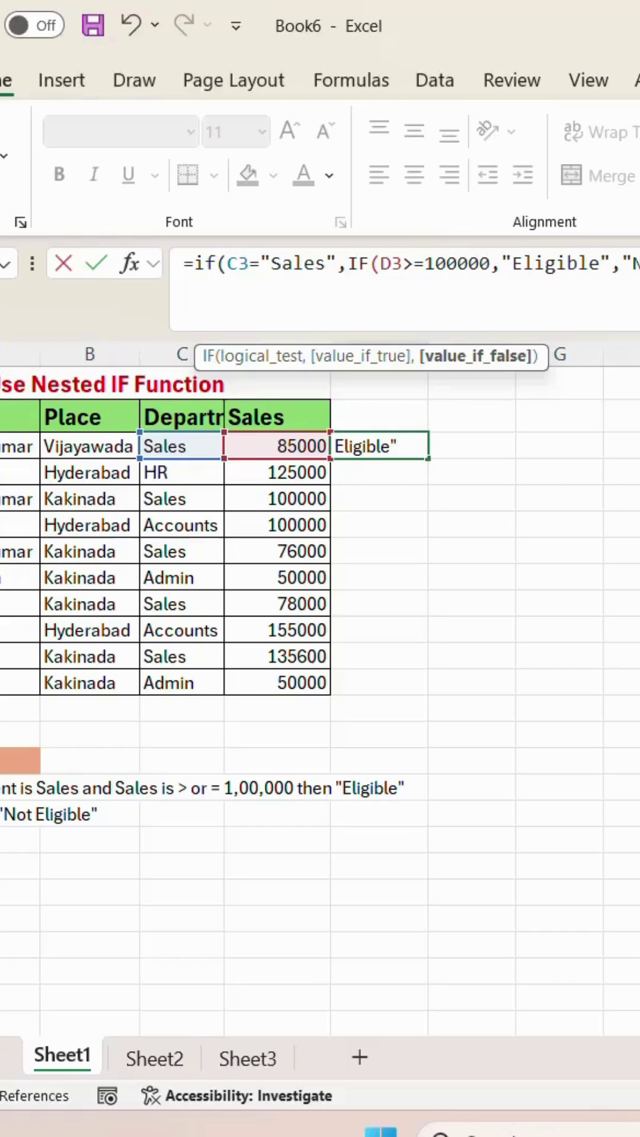
pyautogui.write(')')
# Step: Commit the nested IF in E3 and copy it down into E4:E12
pyautogui.press('Return')
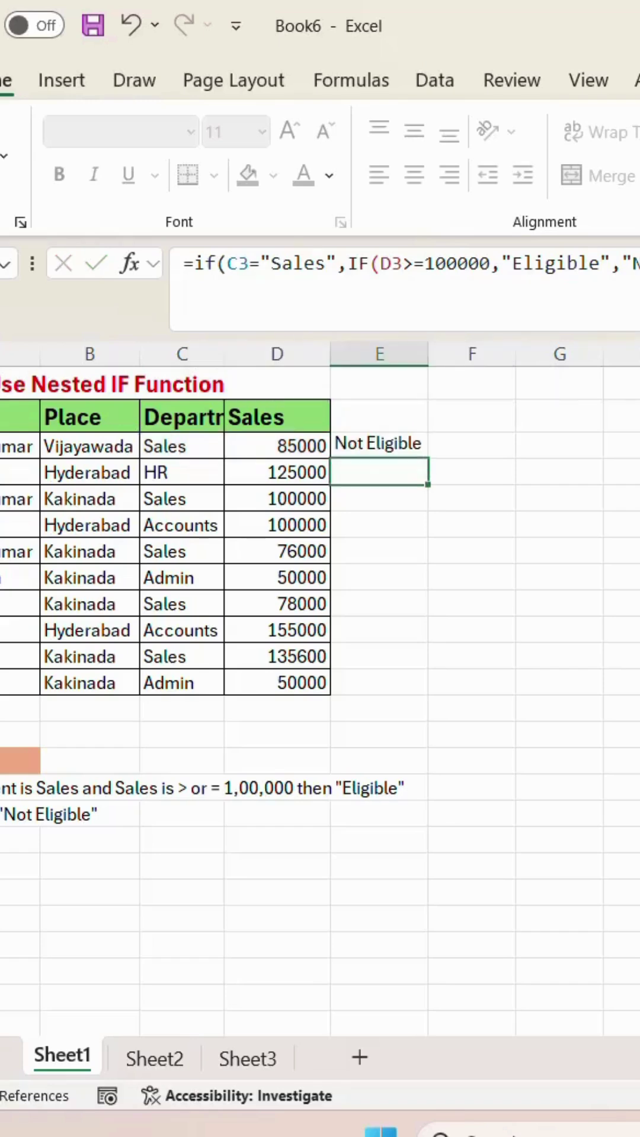
pyautogui.click(411, 440)
pyautogui.hotkey('ctrl', 'c')
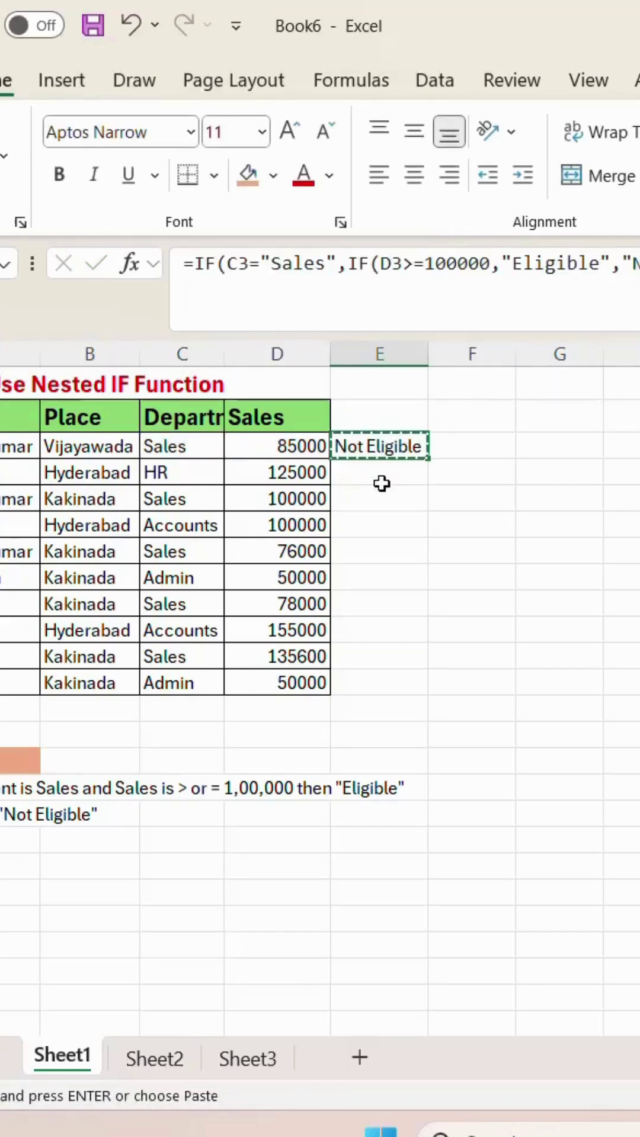
pyautogui.moveTo(381, 471); pyautogui.dragTo(396, 684)
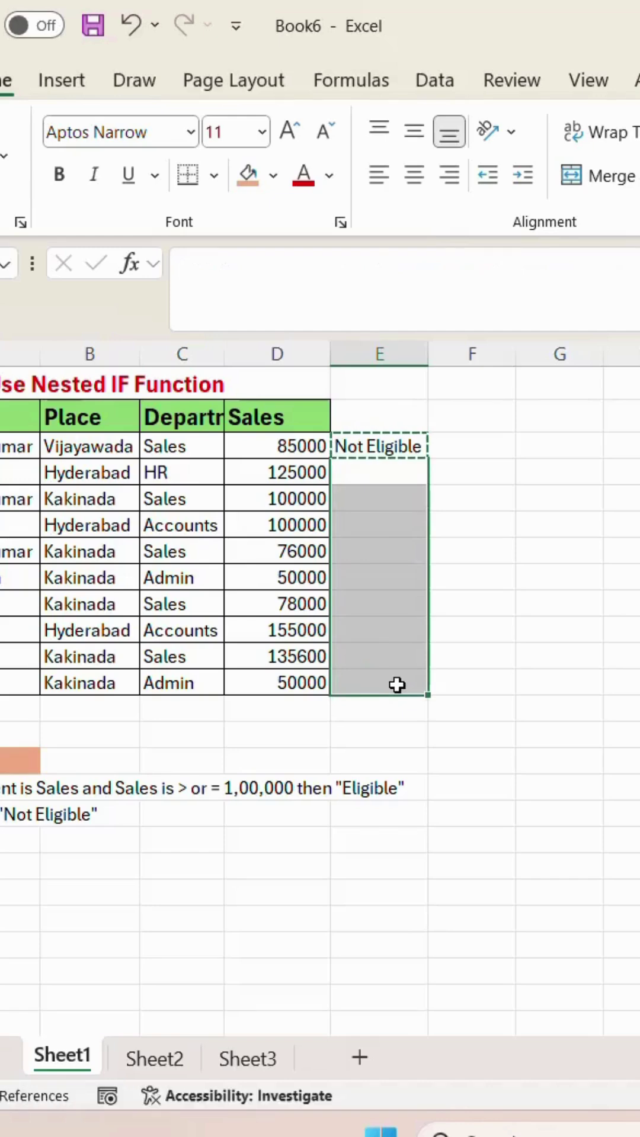
pyautogui.hotkey('ctrl', 'v')
pyautogui.click(491, 598)
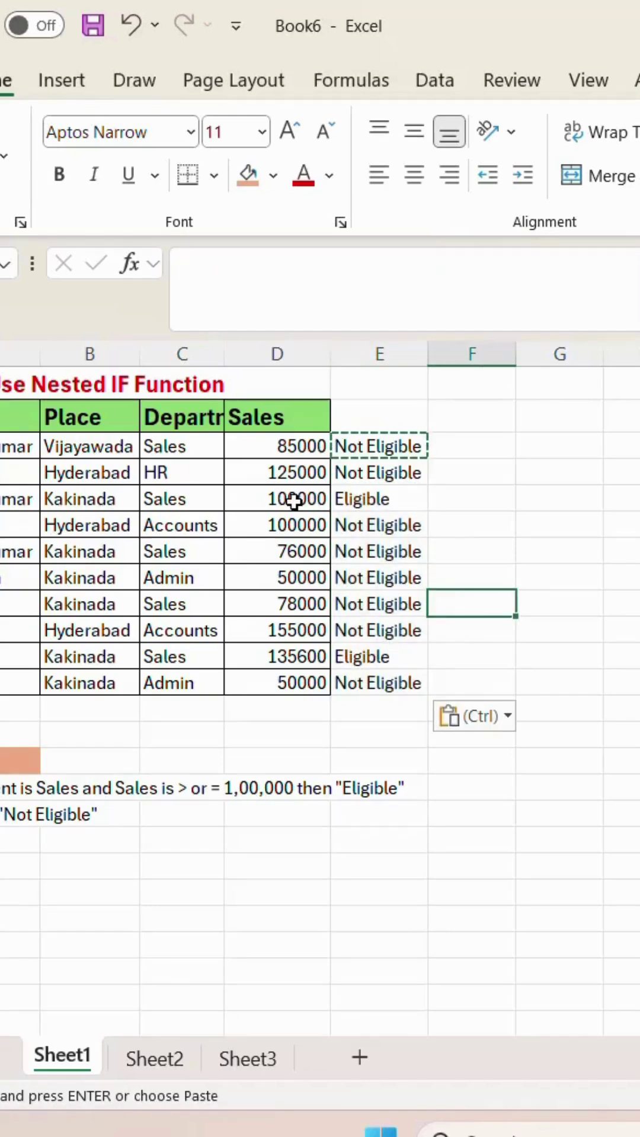
pyautogui.hotkey('ctrl', 'Home')
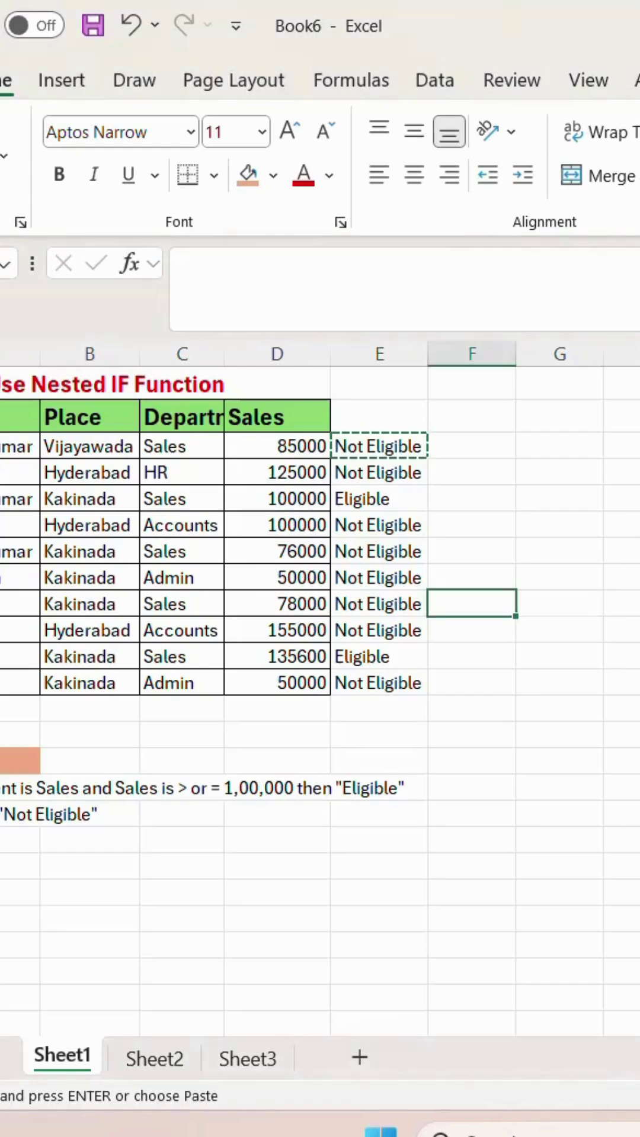
# Step: Spot-check the Kakinada Sales and Hyderabad Accounts row formulas, then cancel copy mode
pyautogui.click(300, 498)
pyautogui.click(425, 499)
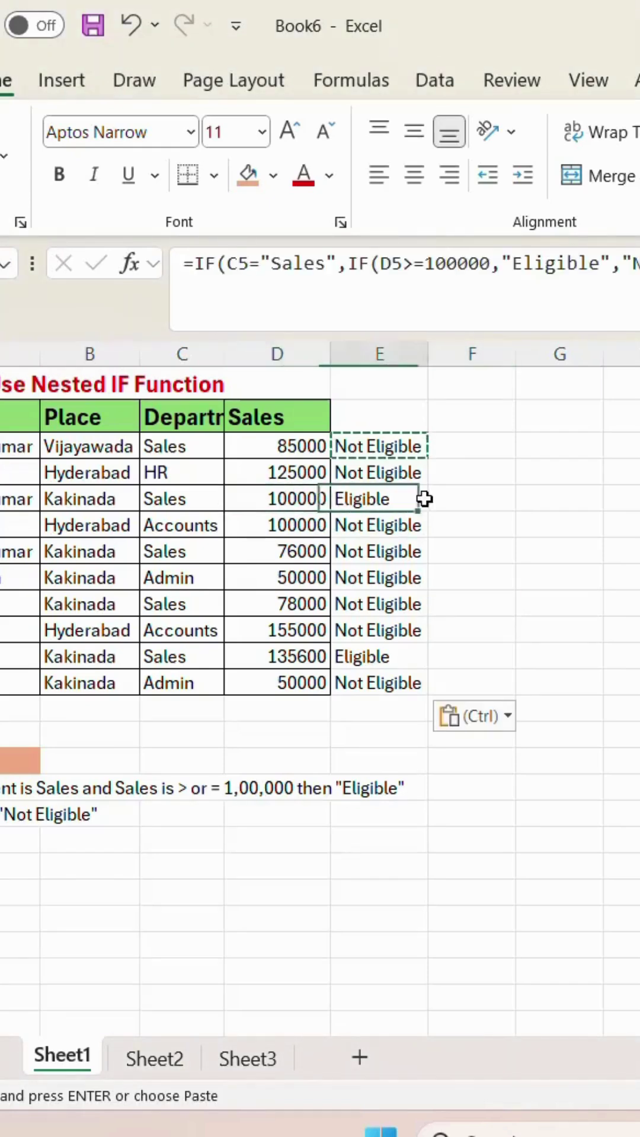
pyautogui.click(4, 524)
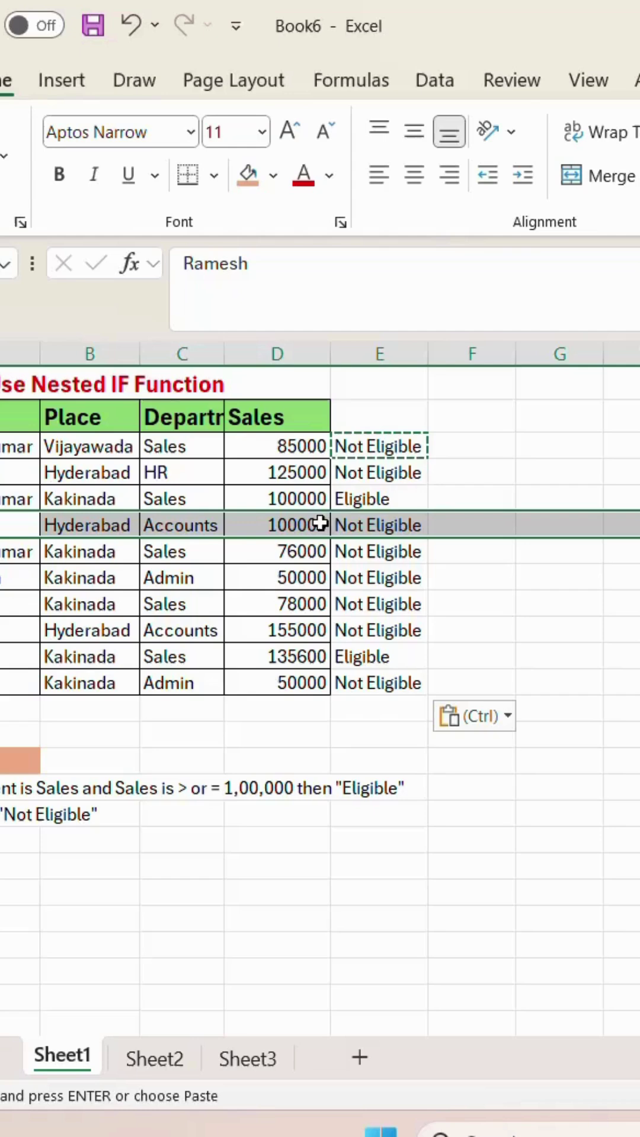
pyautogui.click(340, 523)
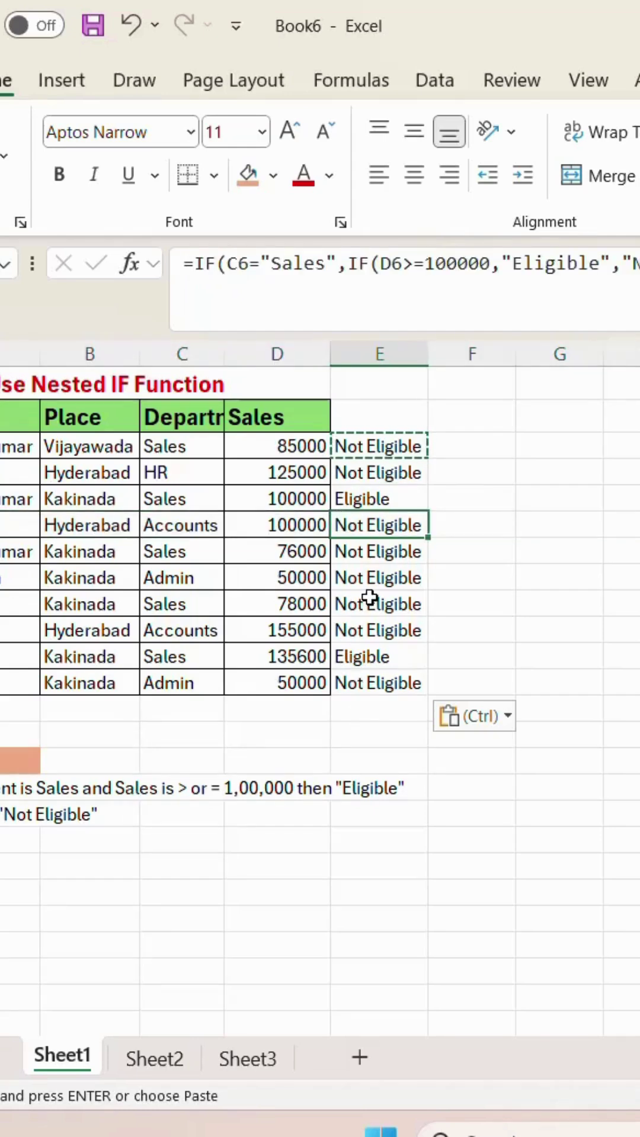
pyautogui.click(523, 455)
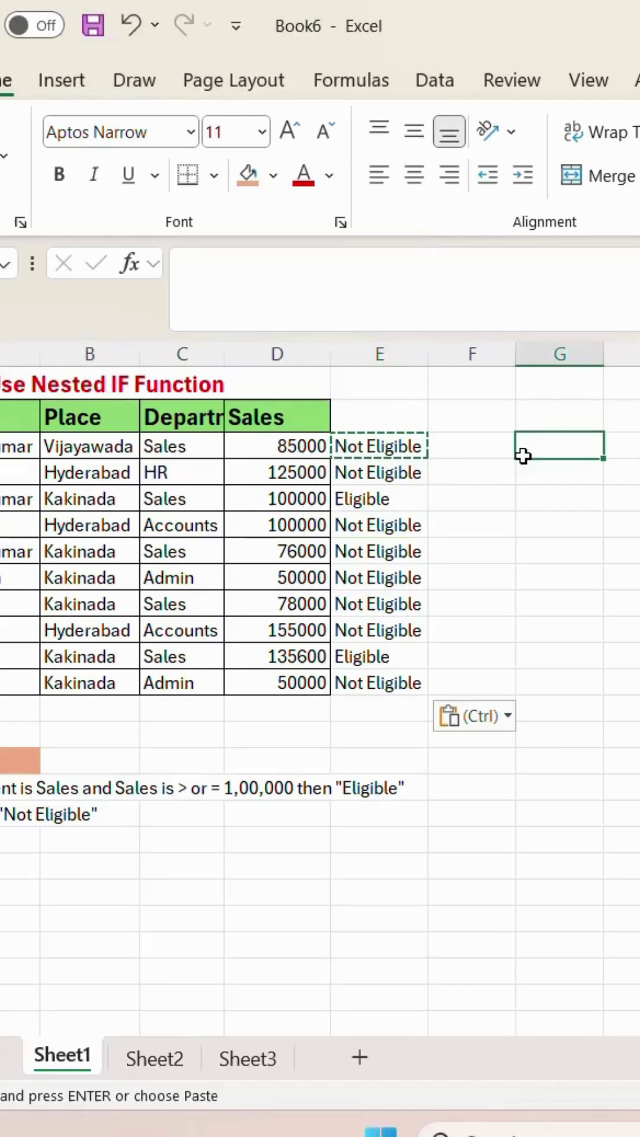
pyautogui.press('Escape')
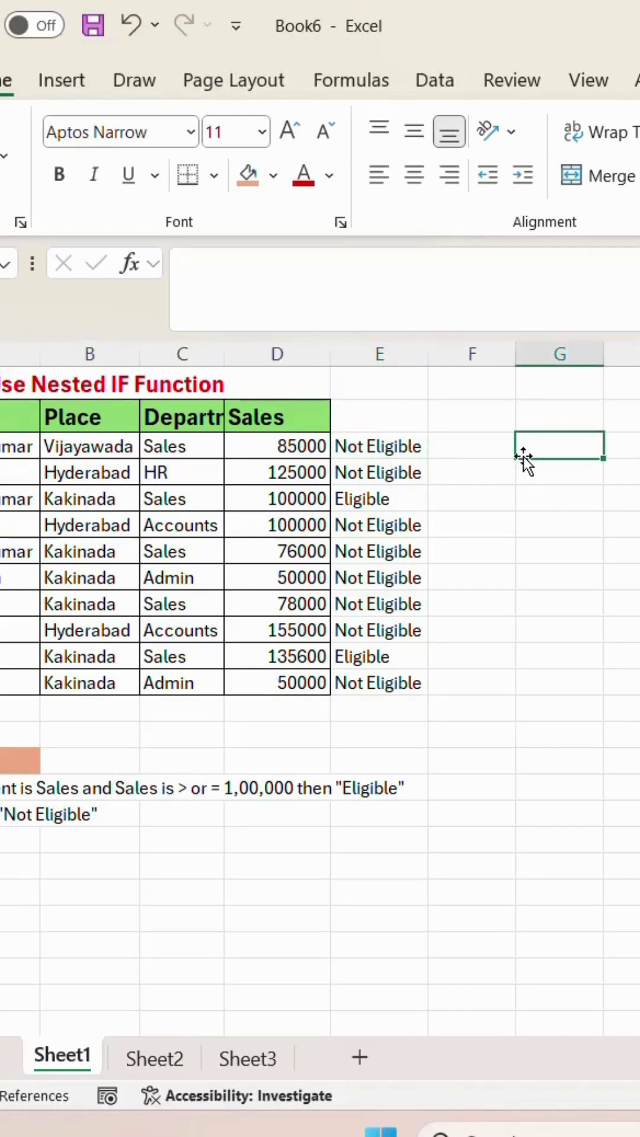